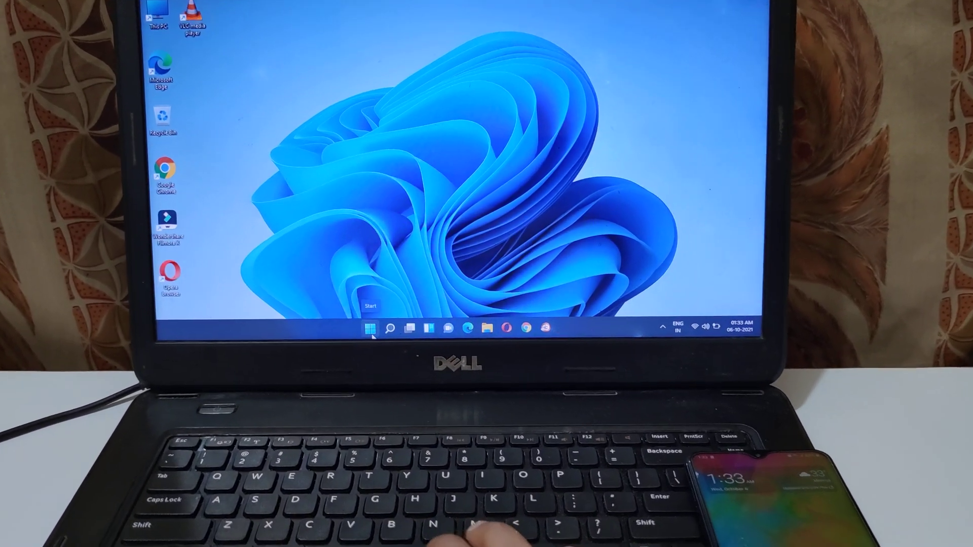
# Launch the Windows Settings app from the Start menu's pinned apps.
pyautogui.click(370, 329)
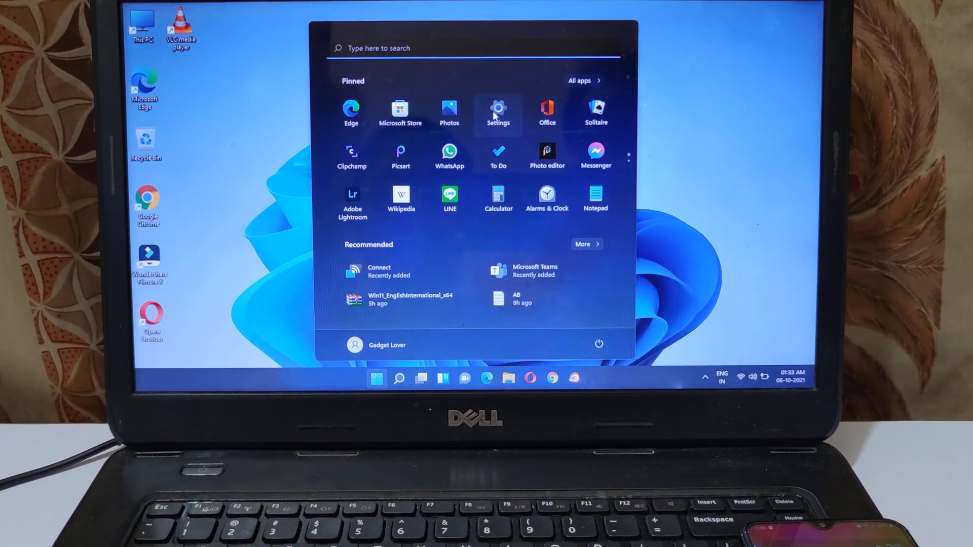
pyautogui.click(493, 111)
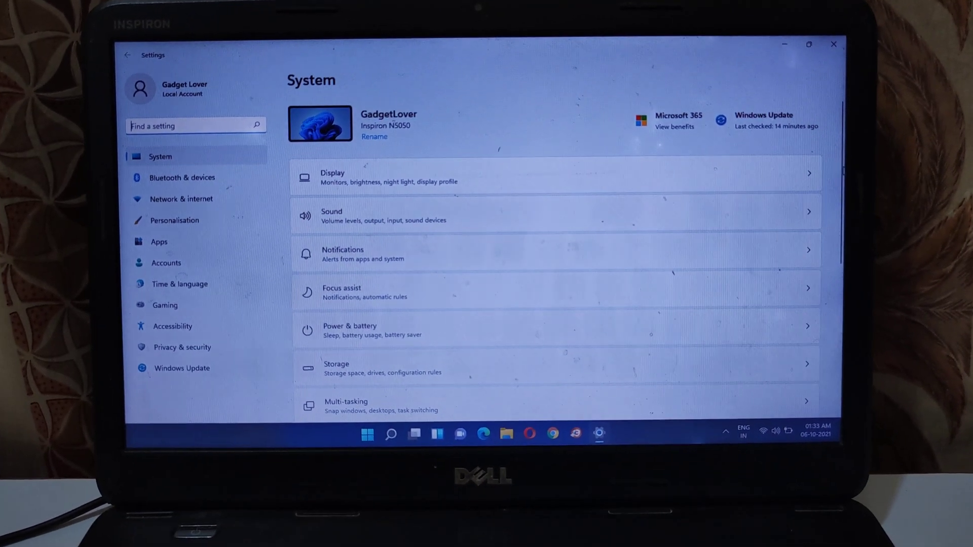
pyautogui.scroll(-2, 555, 289)
pyautogui.scroll(-1, 555, 289)
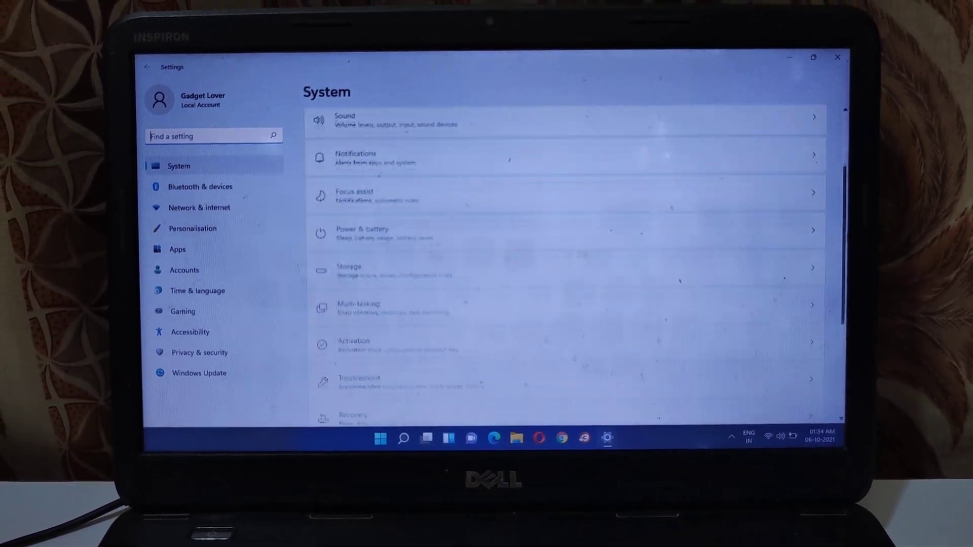
pyautogui.scroll(-2, 555, 290)
pyautogui.scroll(-1, 562, 258)
pyautogui.scroll(-1, 563, 259)
pyautogui.scroll(-1, 563, 258)
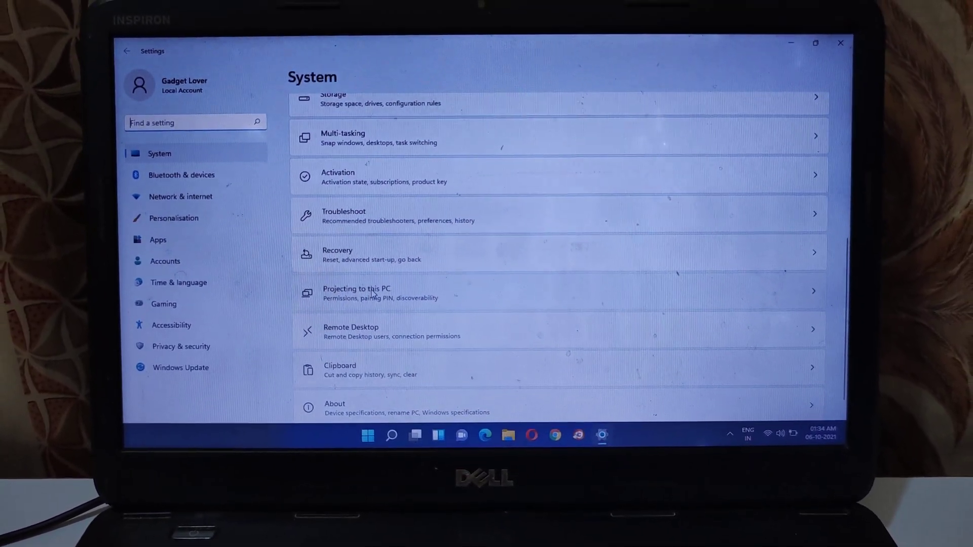
# Allow projecting to this PC everywhere and show the ask-to-project options.
pyautogui.click(420, 295)
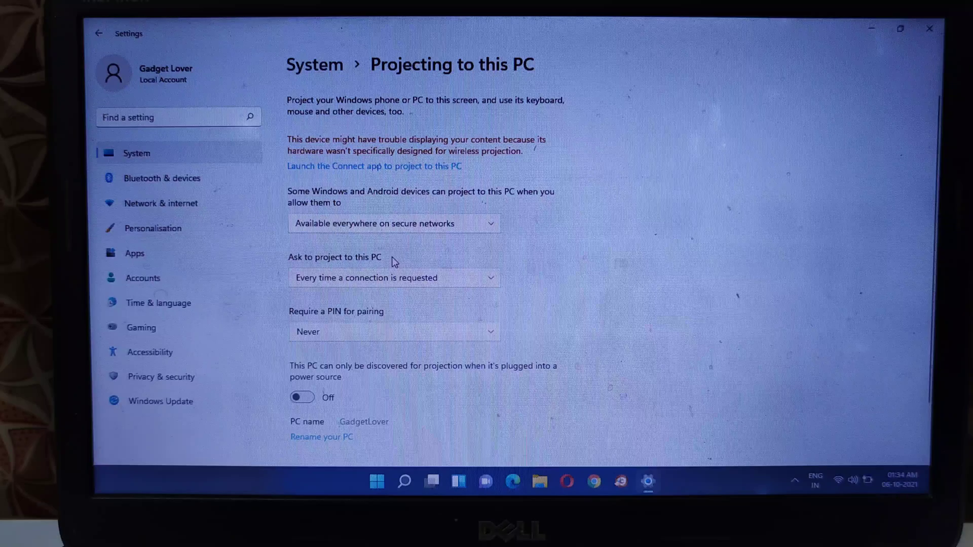
pyautogui.click(402, 231)
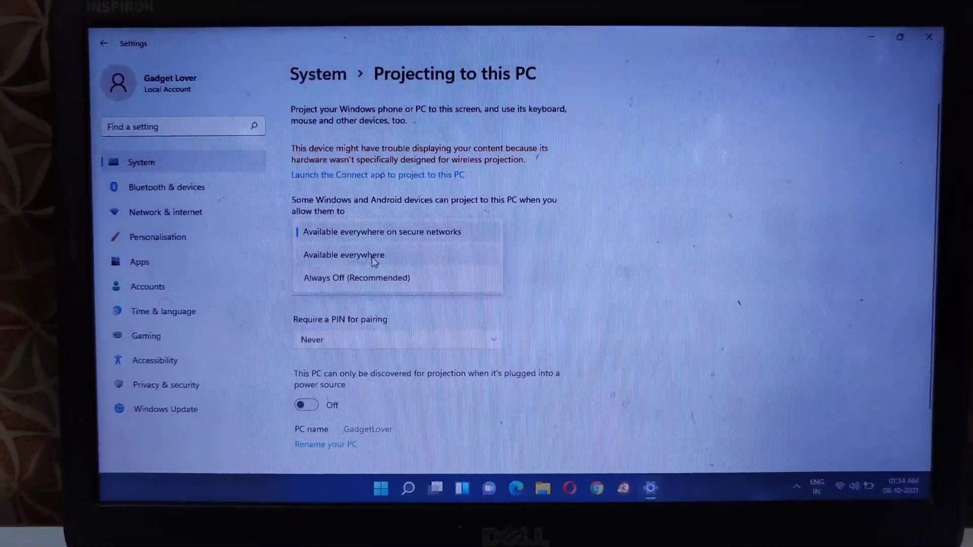
pyautogui.click(370, 254)
pyautogui.click(390, 287)
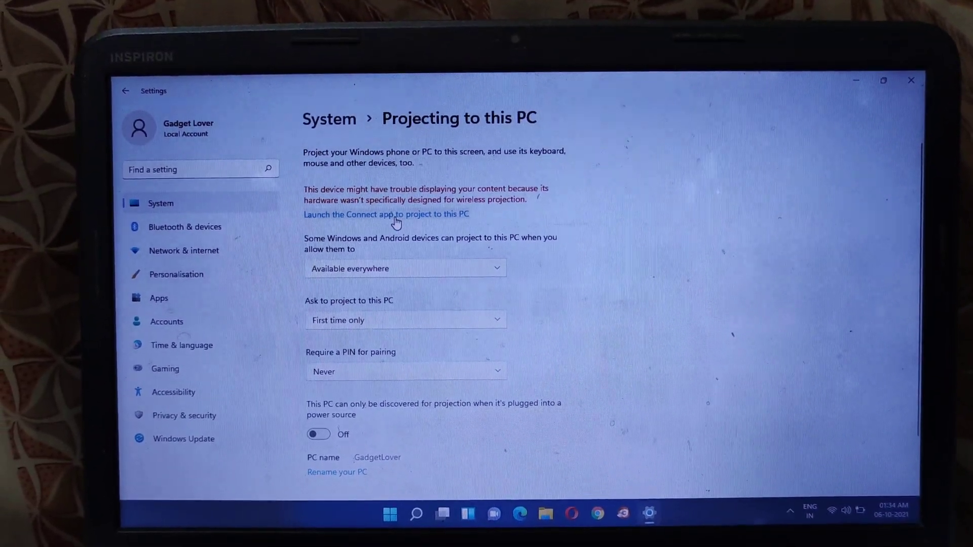
# Launch the Connect app from the Projecting to this PC page to receive the phone's screen.
pyautogui.click(392, 219)
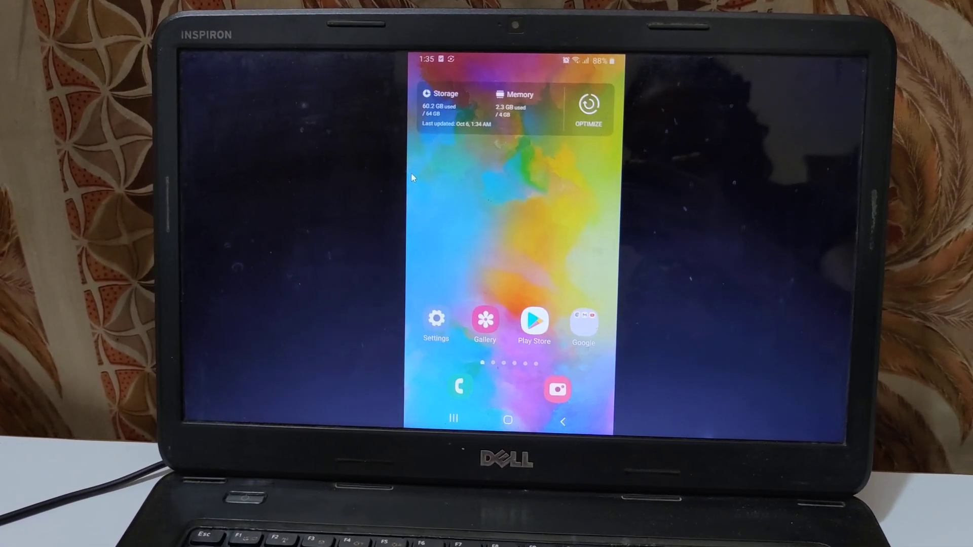
# Pull down the mirrored phone's quick settings panel in Connect.
pyautogui.hotkey('ctrl', 'n')
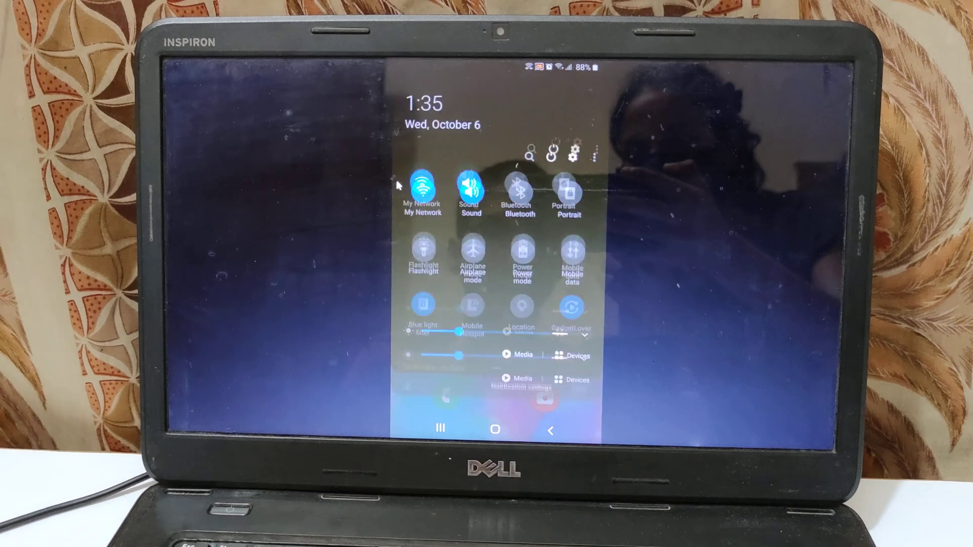
pyautogui.hscroll(2, 399, 179)
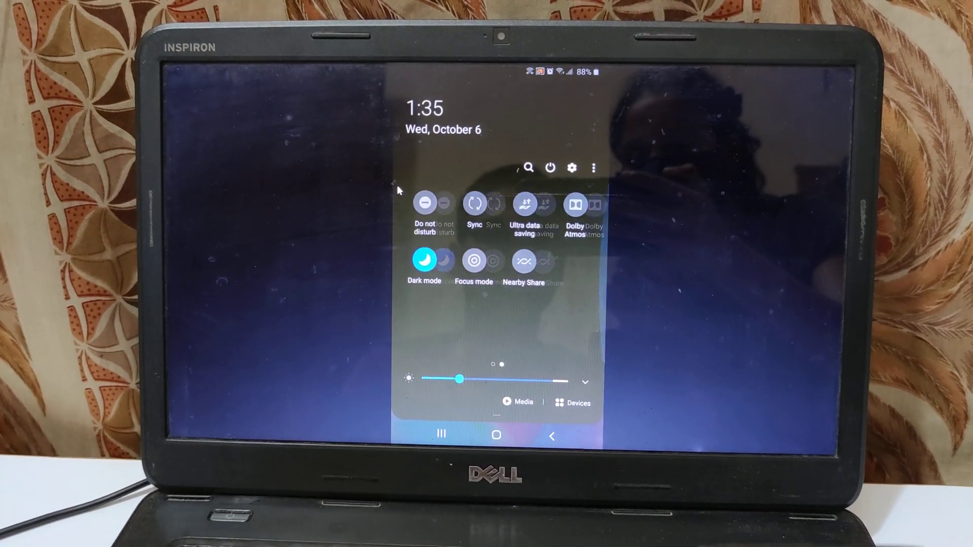
pyautogui.hscroll(-2, 397, 189)
pyautogui.scroll(-2, 397, 189)
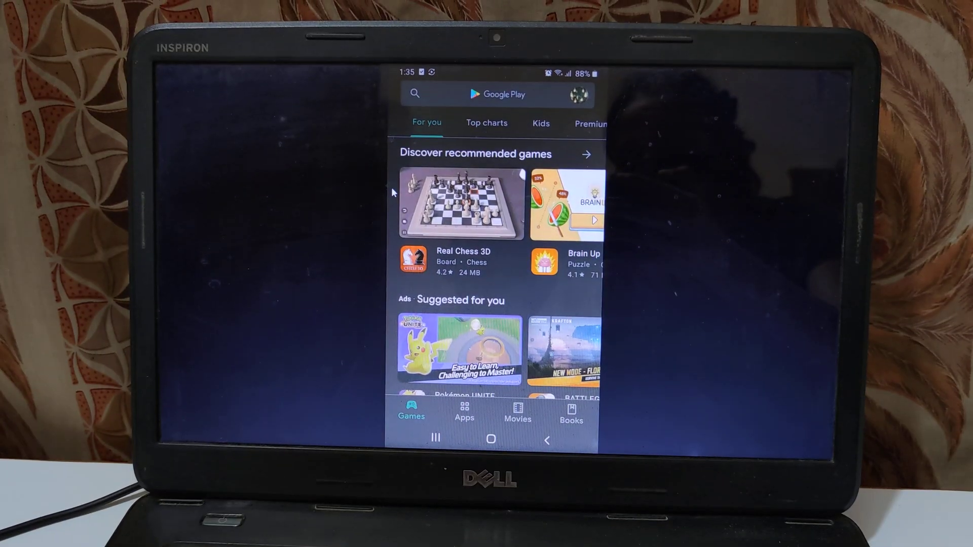
pyautogui.hscroll(2, 391, 187)
pyautogui.hscroll(2, 392, 190)
pyautogui.hscroll(-2, 392, 189)
pyautogui.hscroll(-2, 392, 189)
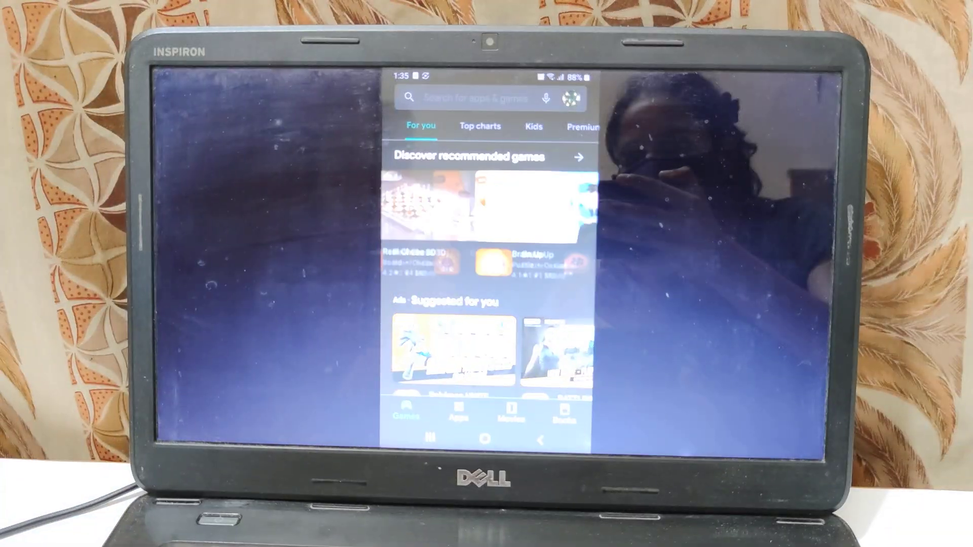